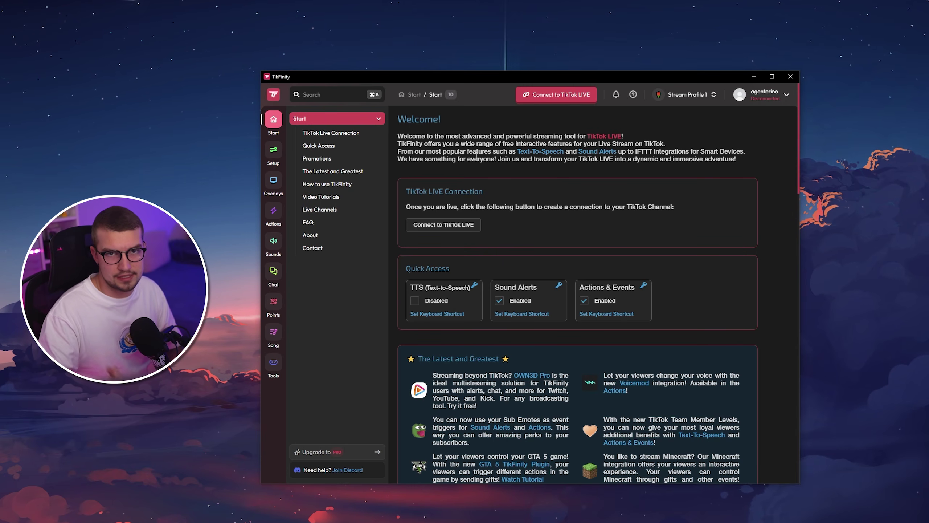
Create a new action named W in Actions & Events
left_click(273, 153)
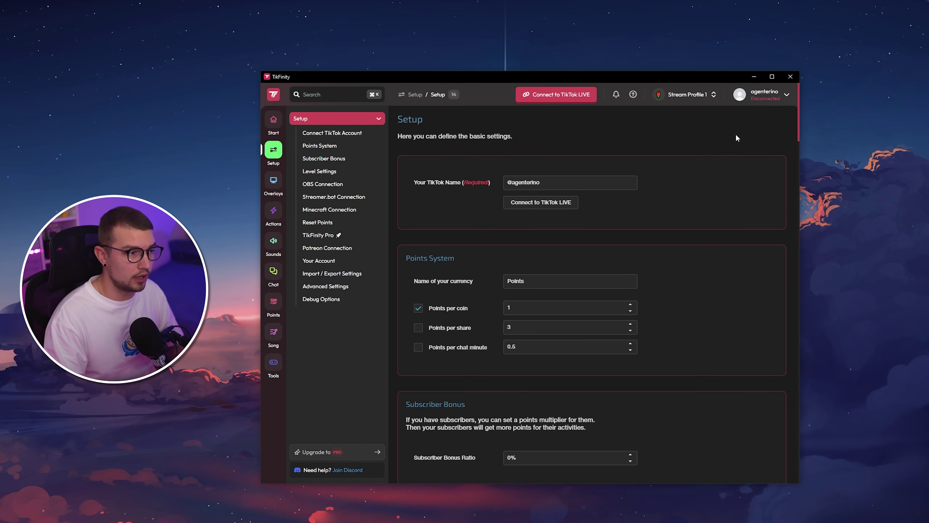
left_click(276, 215)
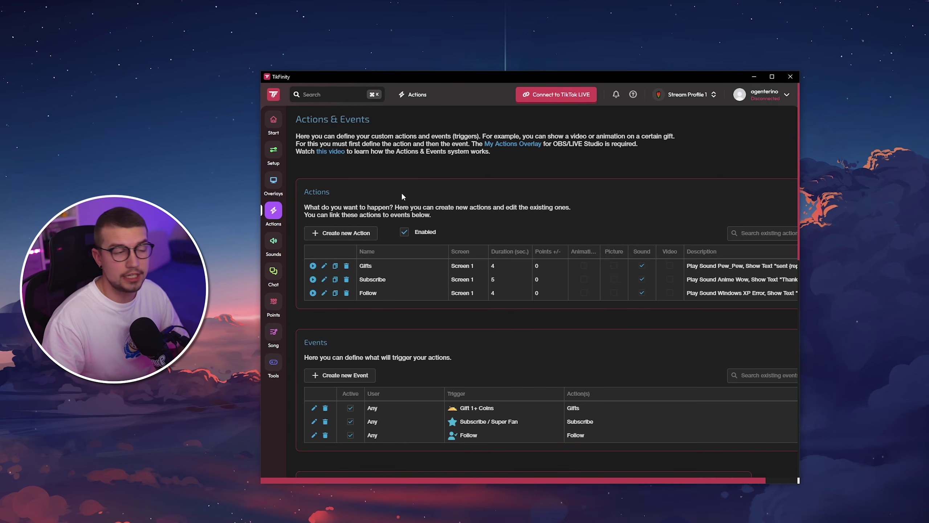
left_click(345, 234)
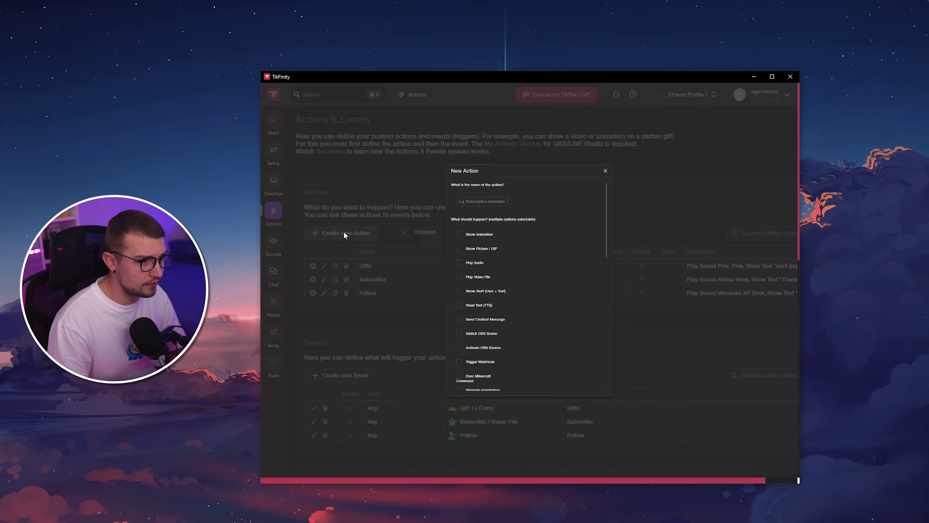
type("W")
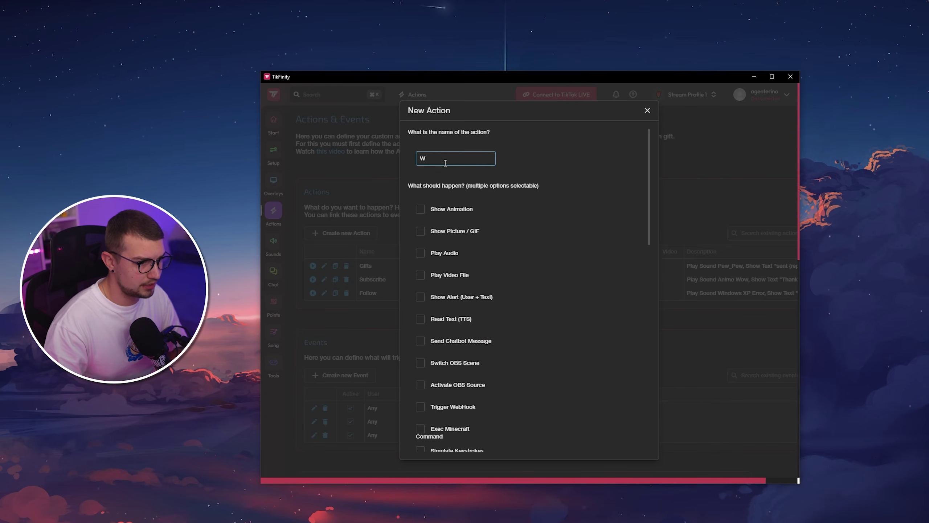
Enable Simulate Keystrokes for the action, enter W as the key sequence and save the keystroke configuration
scroll(530, 209, "down", 2)
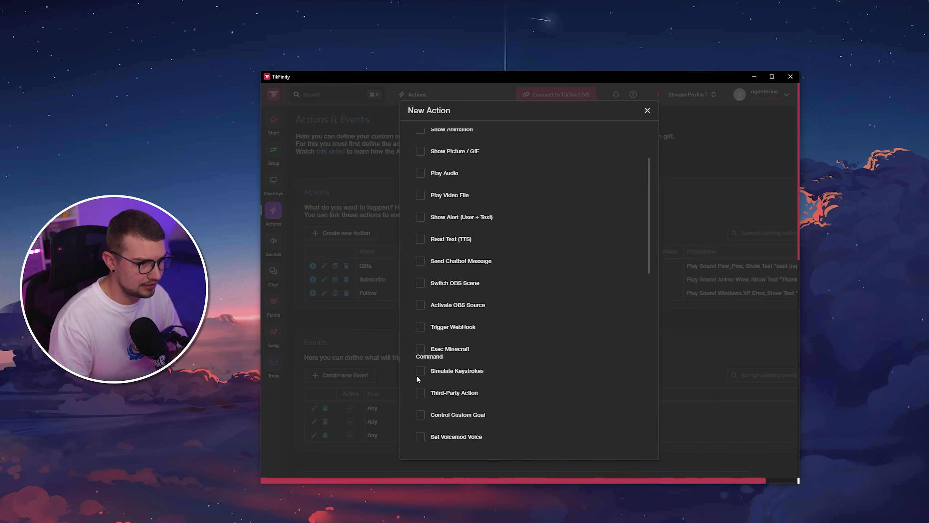
left_click(420, 372)
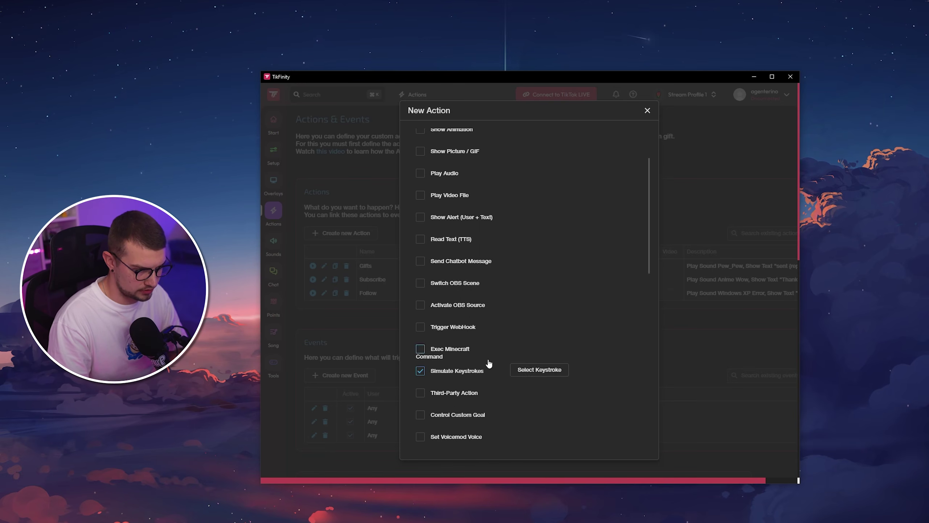
scroll(519, 344, "down", 1)
left_click(542, 332)
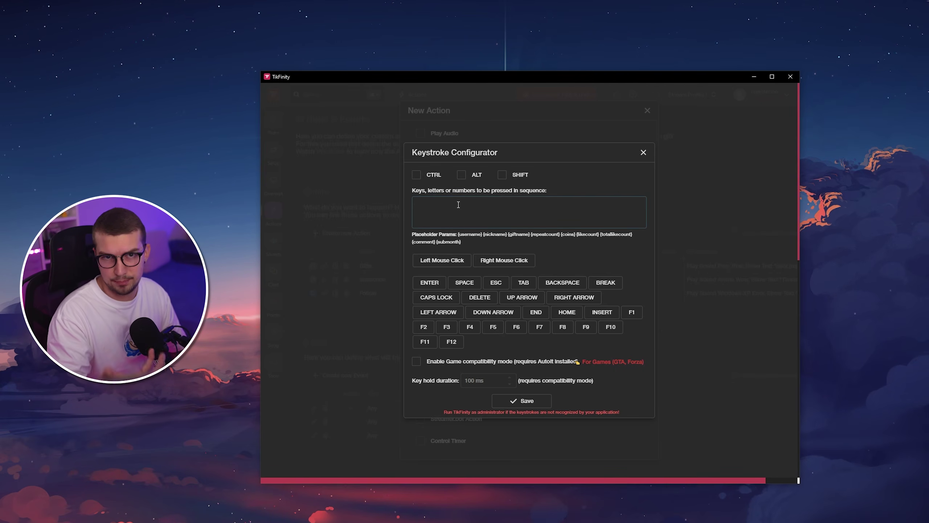
left_click(442, 208)
type("W")
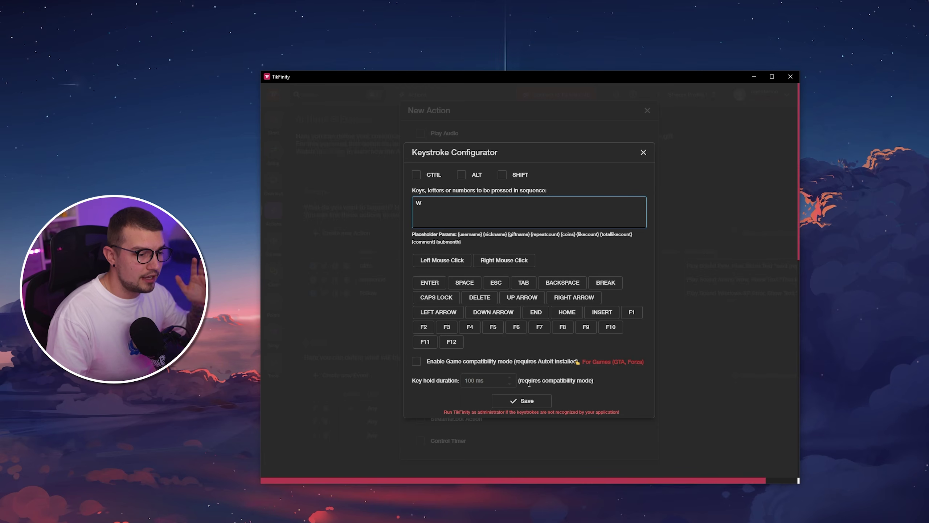
left_click(519, 402)
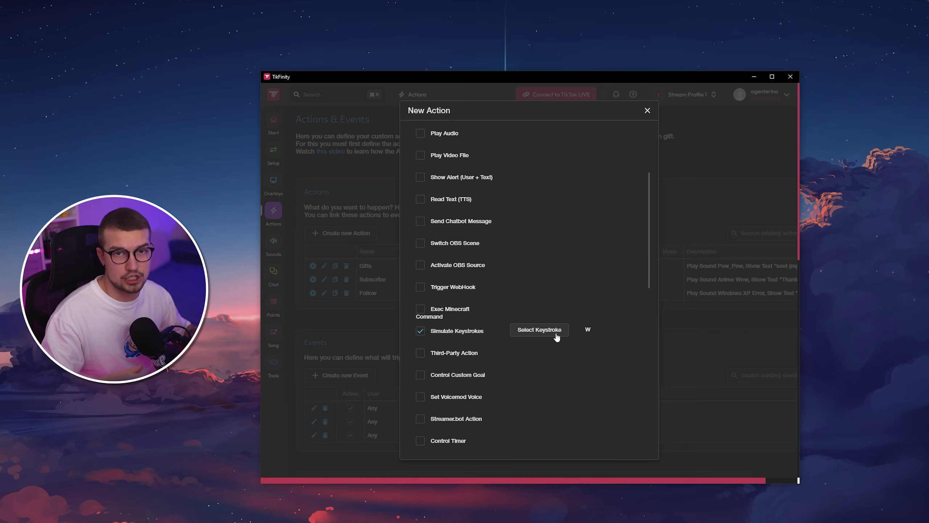
Enable Show Animation and Show Alert for the action, with the alert text "Thanks for pressing W"
scroll(498, 304, "up", 3)
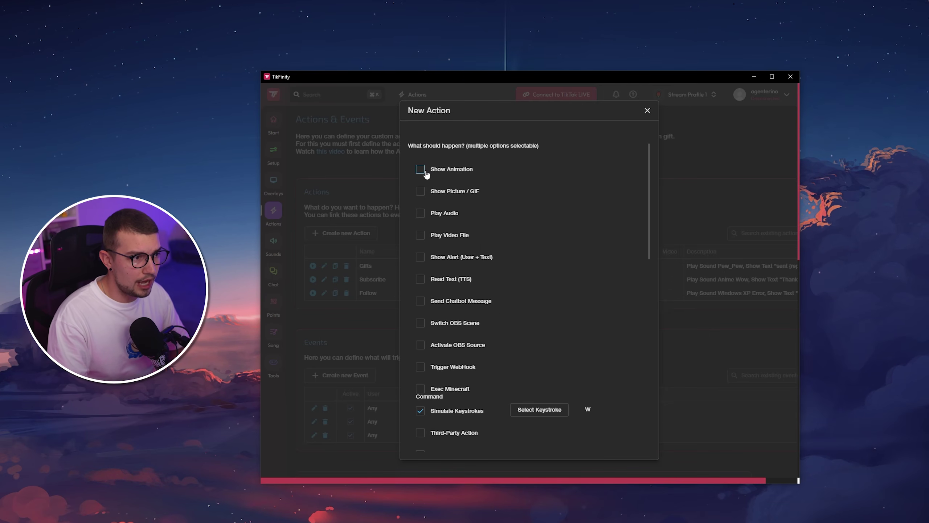
left_click(449, 172)
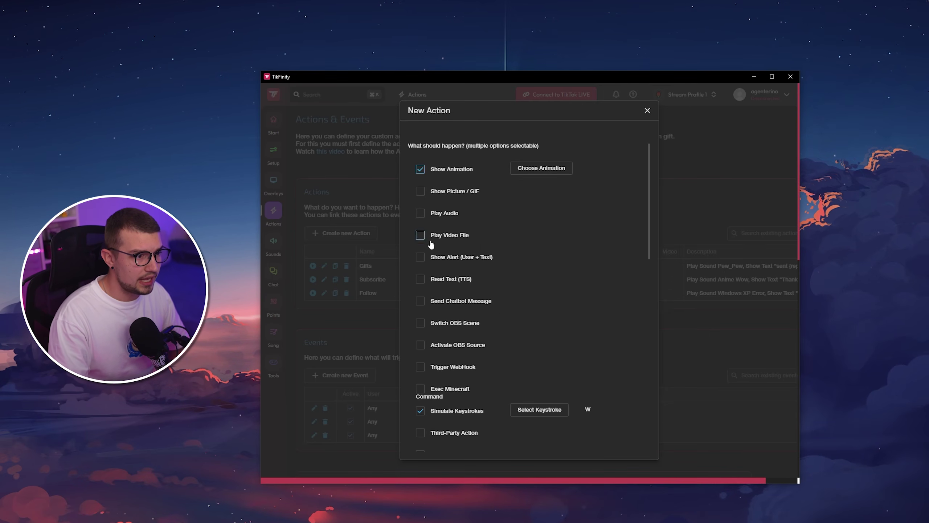
left_click(421, 260)
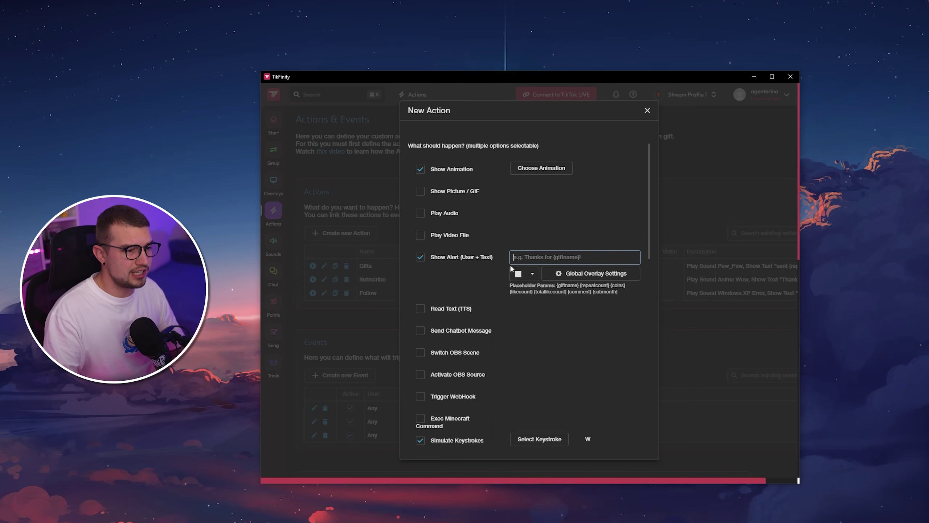
type("Thanks for simulating W")
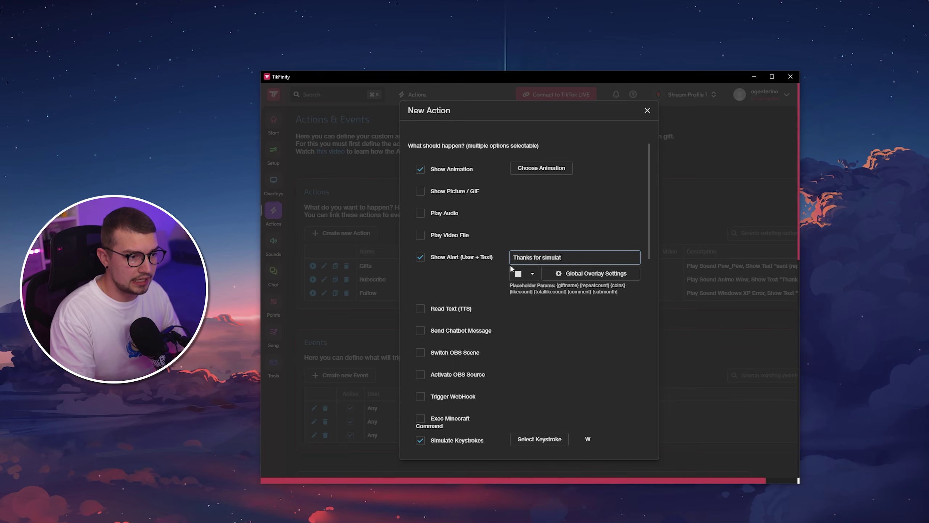
key("Left")
key("Left")
key("ctrl+BackSpace")
type("pressing")
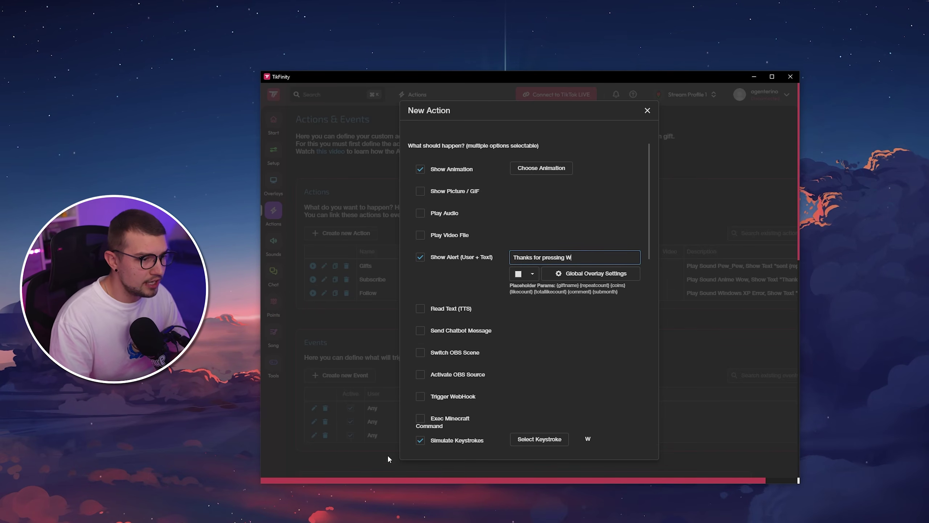
Save the new W action, leaving its additional settings as they are
scroll(522, 341, "up", 1)
scroll(522, 340, "down", 3)
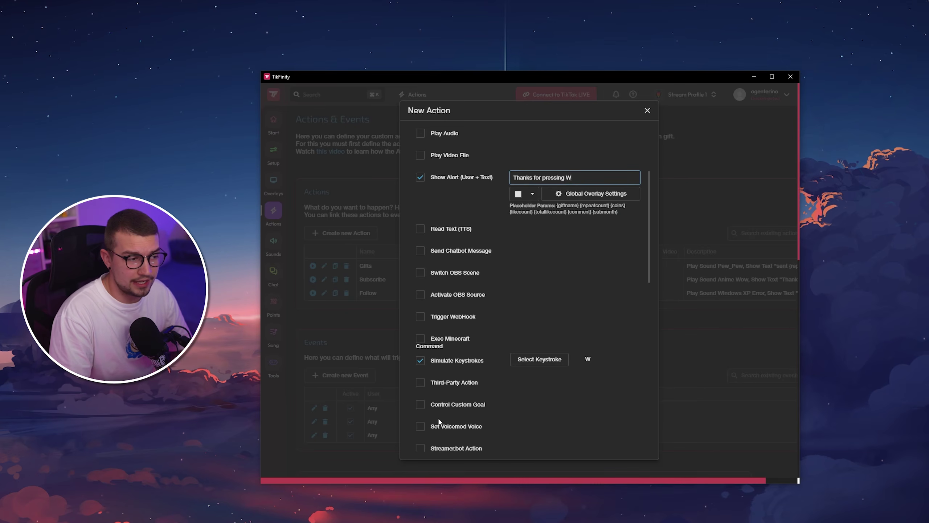
scroll(438, 418, "down", 1)
scroll(436, 419, "down", 10)
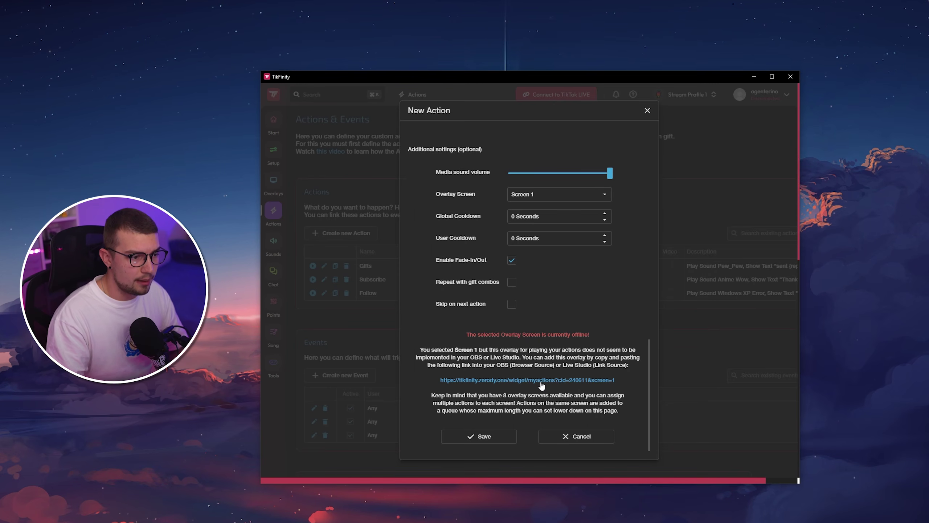
left_click(481, 436)
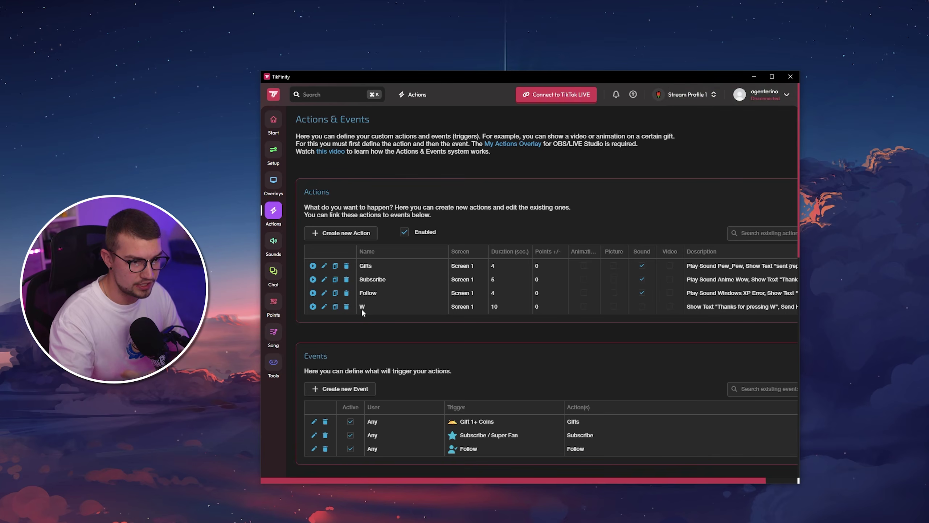
Create a new event for everyone, triggered by sending a specific gift, and choose Rose as the gift
scroll(382, 305, "down", 4)
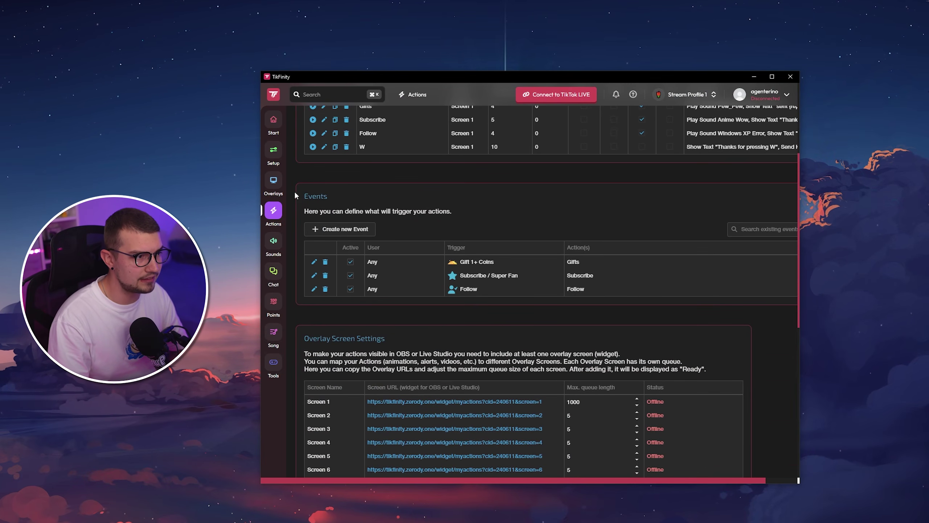
scroll(369, 242, "up", 1)
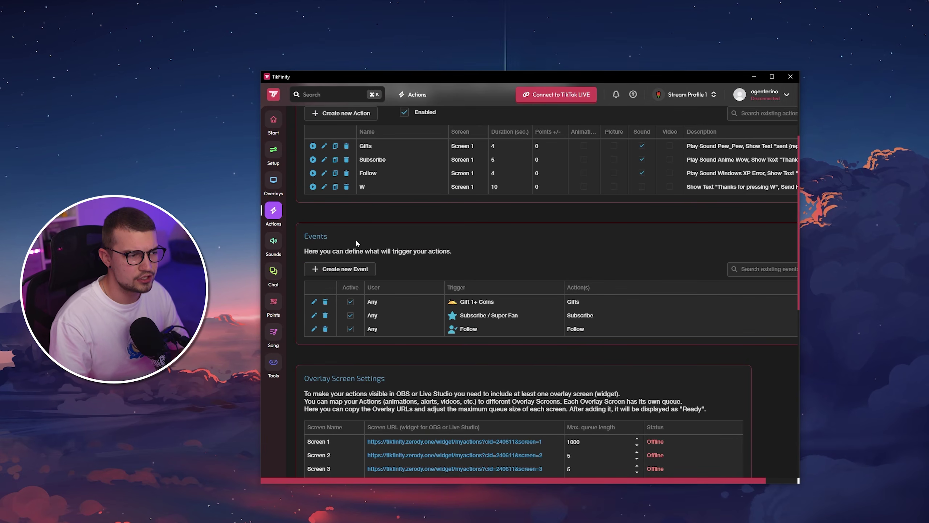
scroll(356, 242, "up", 2)
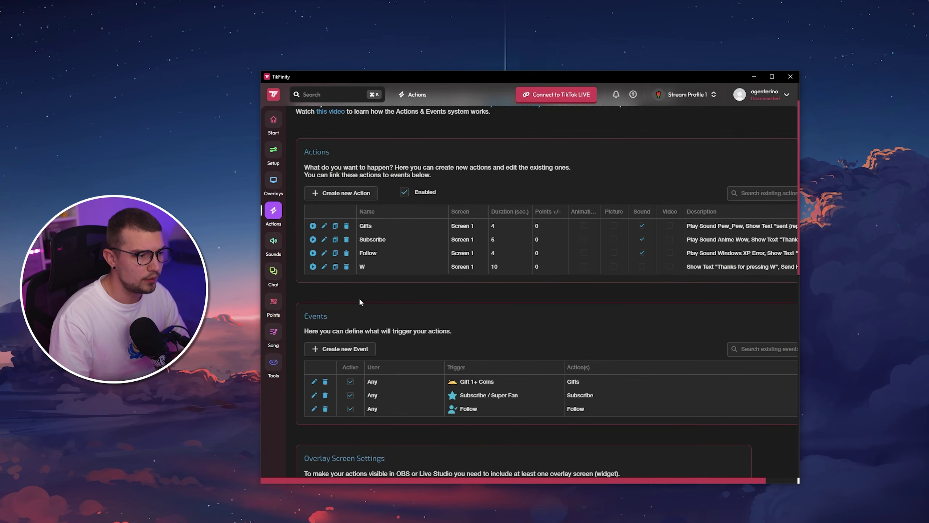
left_click(359, 351)
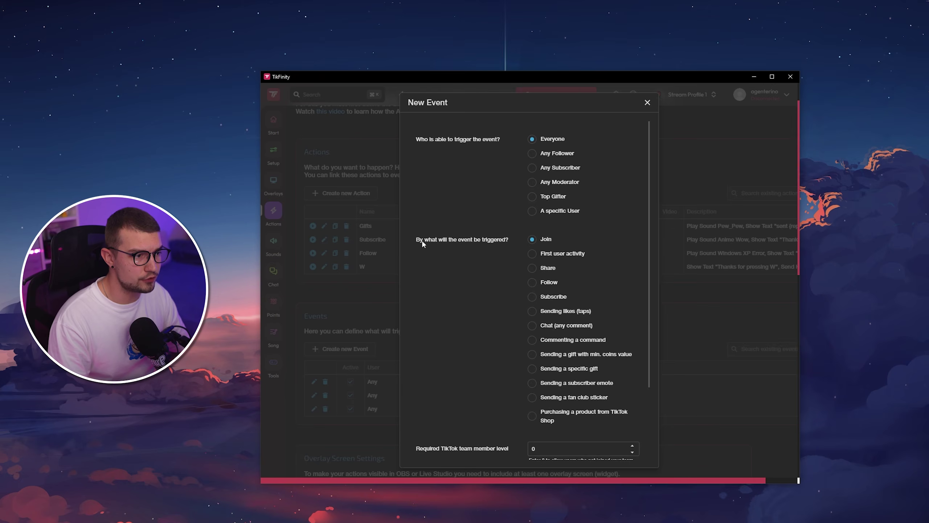
scroll(422, 241, "down", 1)
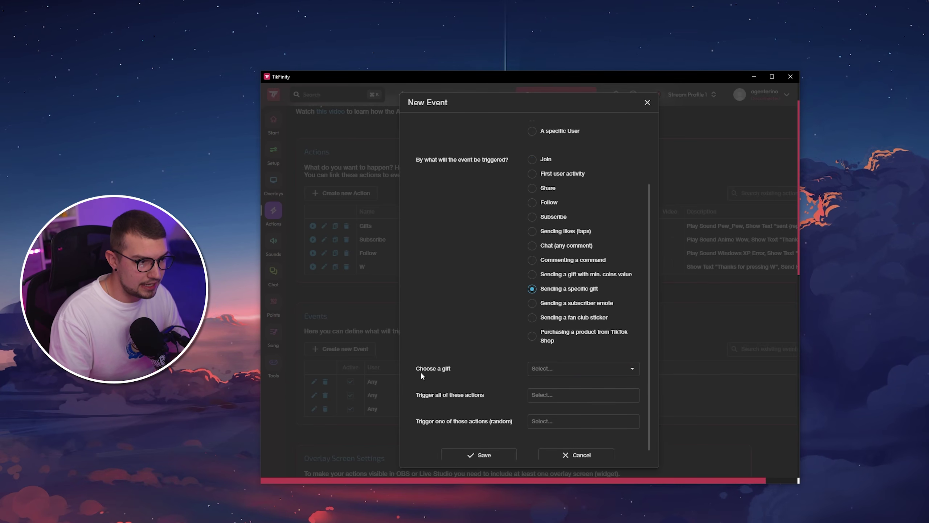
left_click(533, 372)
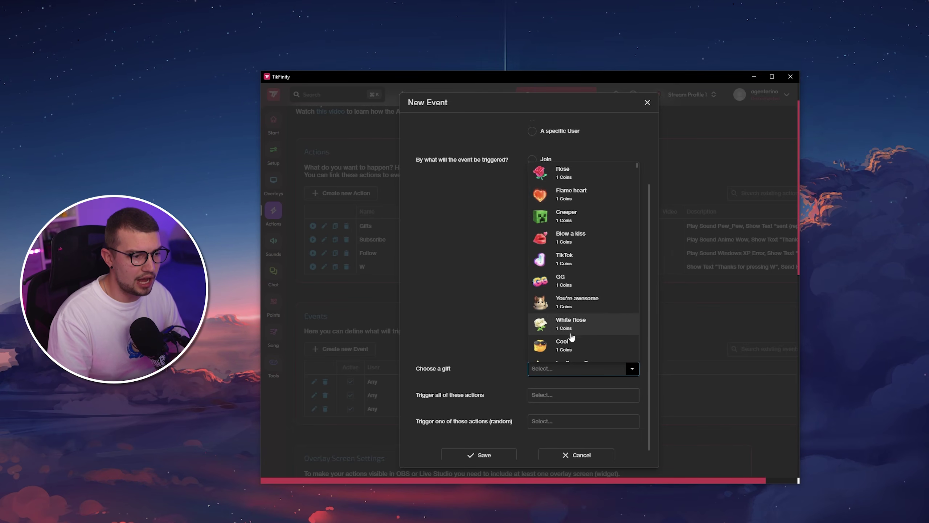
left_click(567, 177)
scroll(479, 259, "down", 1)
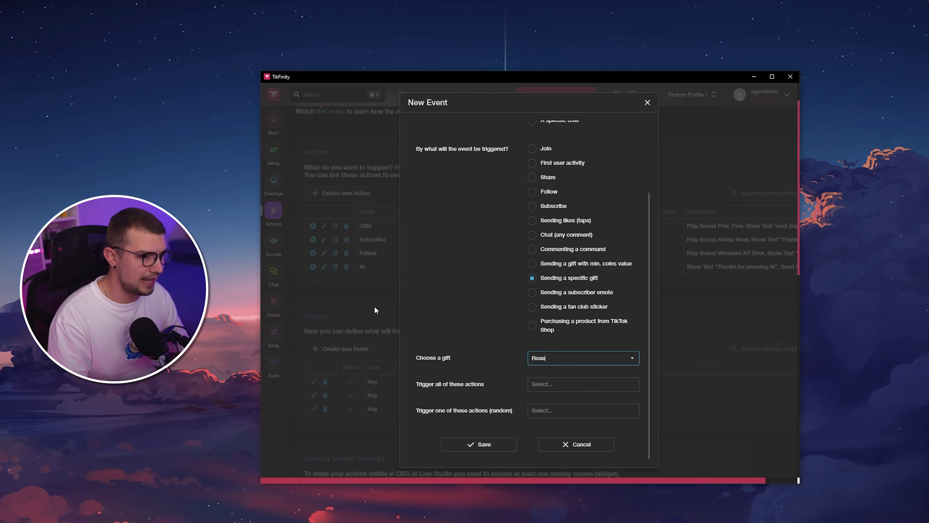
Assign the W action under Trigger all of these actions and save the Rose gift event
left_click(488, 372)
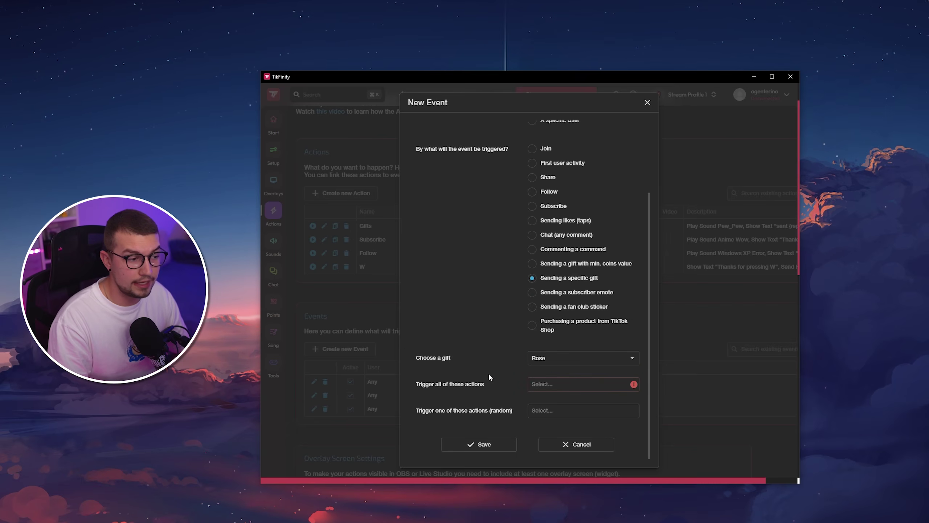
left_click(539, 391)
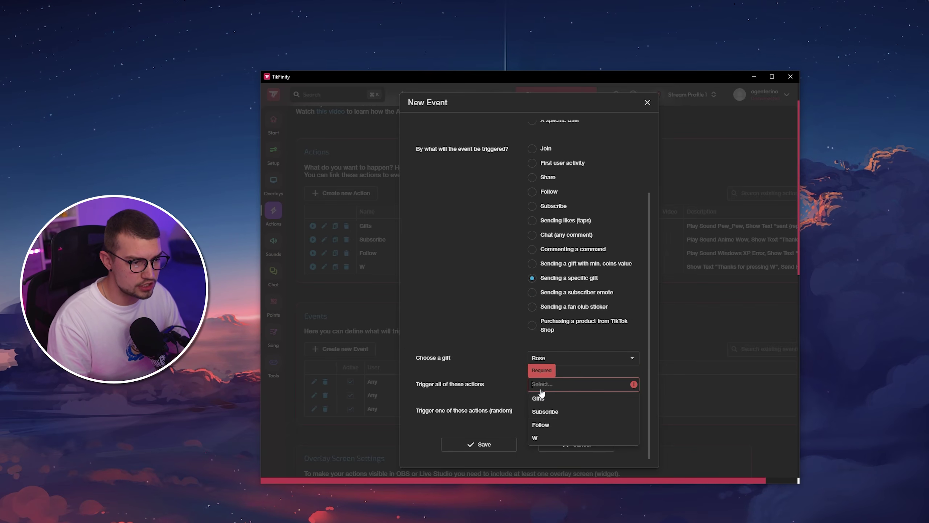
left_click(537, 439)
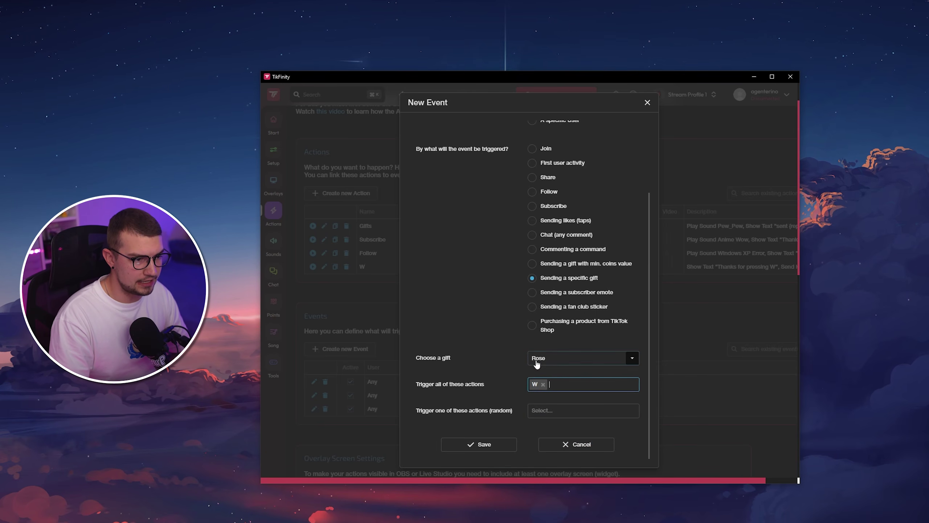
left_click(480, 444)
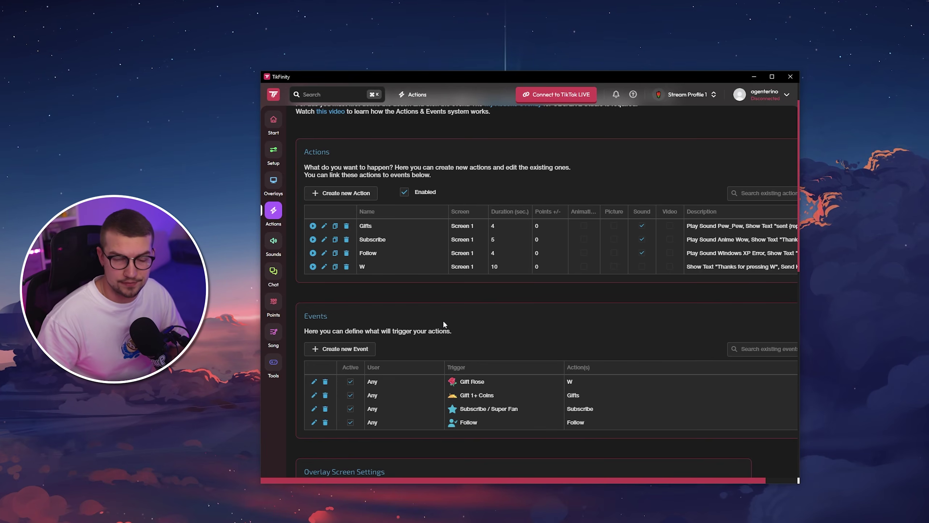
Reopen the W action for editing and copy the overlay link for Screen 1 from its additional settings
scroll(443, 319, "up", 1)
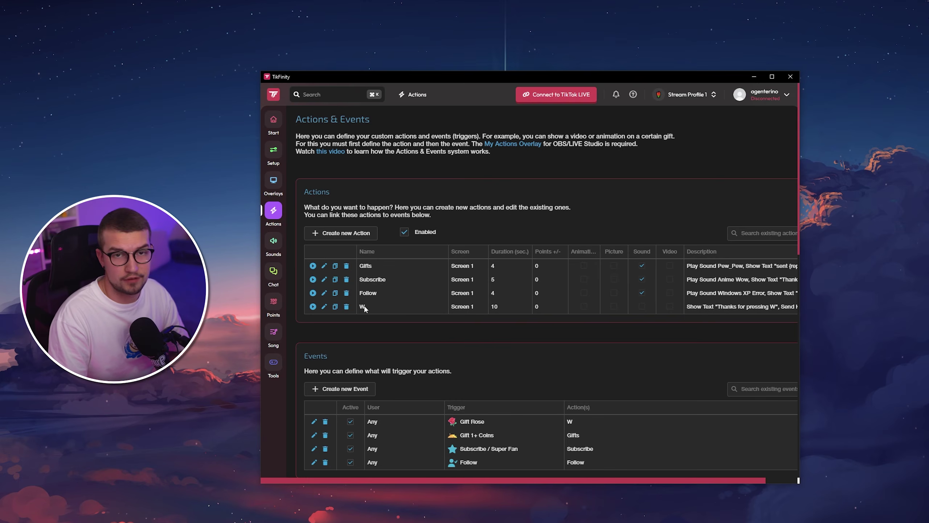
left_click(324, 307)
scroll(480, 321, "down", 10)
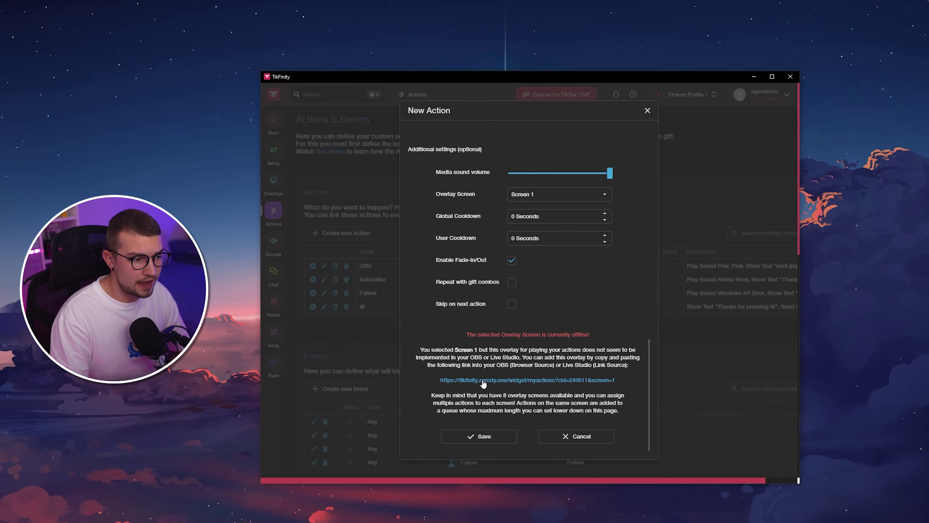
left_click(526, 381)
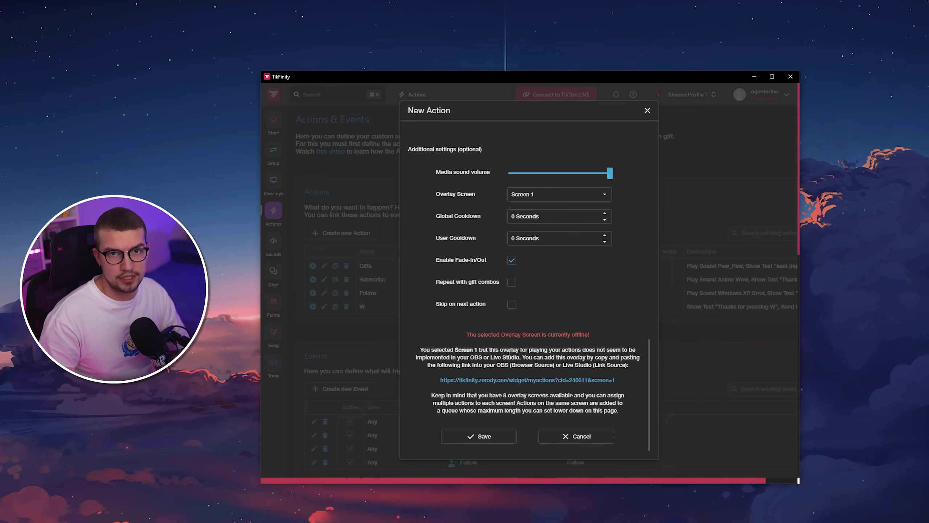
Switch to OBS, add a new Browser source to the Game/Display Capture scene and paste the copied overlay link as its URL
key("alt+Tab")
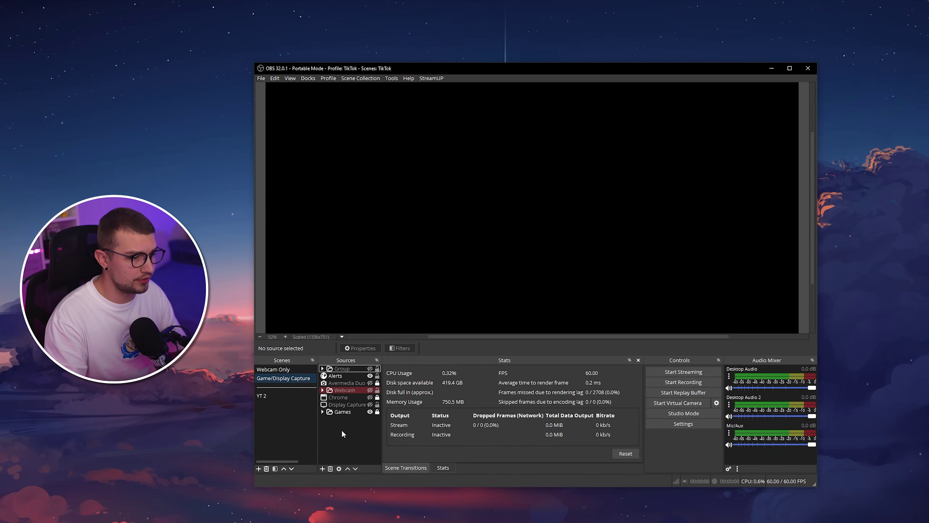
right_click(345, 419)
mouse_move(380, 425)
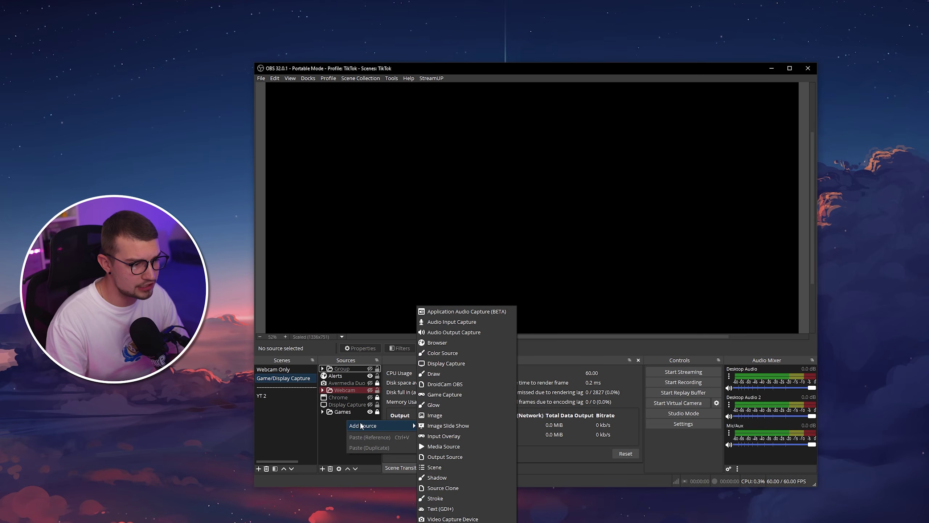
left_click(436, 343)
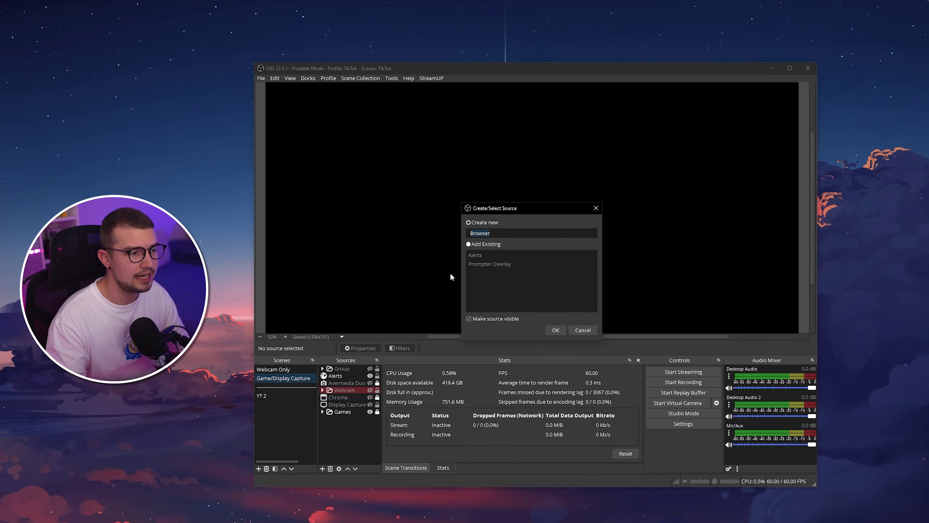
left_click(555, 330)
triple_click(448, 291)
key("ctrl+v")
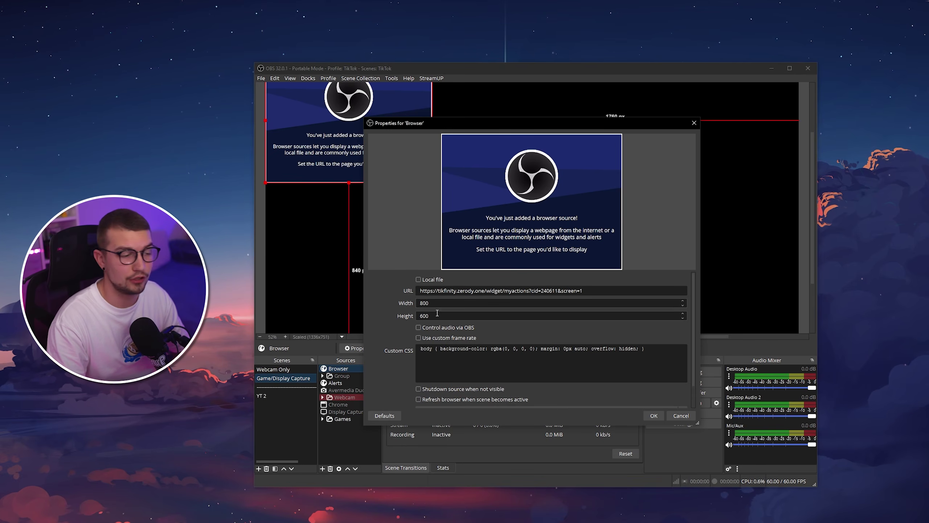
Confirm the Browser source's properties and move its overlay box to the upper middle of the canvas
left_click(653, 417)
left_click_drag(385, 151, 570, 184)
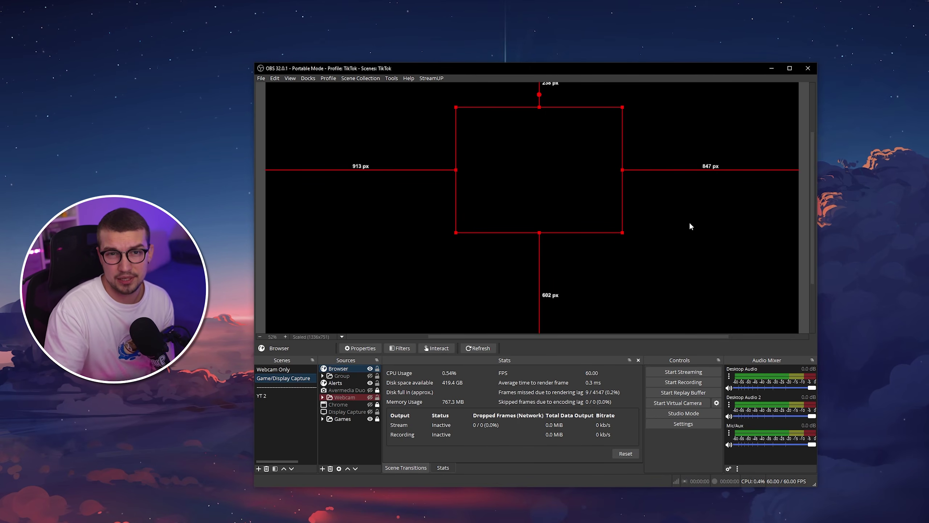
left_click_drag(597, 168, 600, 127)
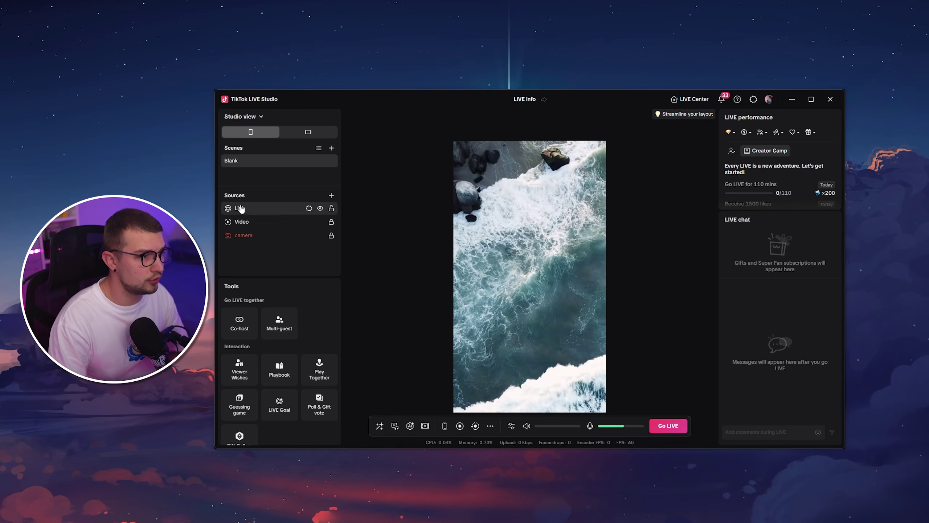
In TikTok LIVE Studio, add a Link source with the copied overlay link and place it centred in the lower part of the portrait canvas
left_click(332, 195)
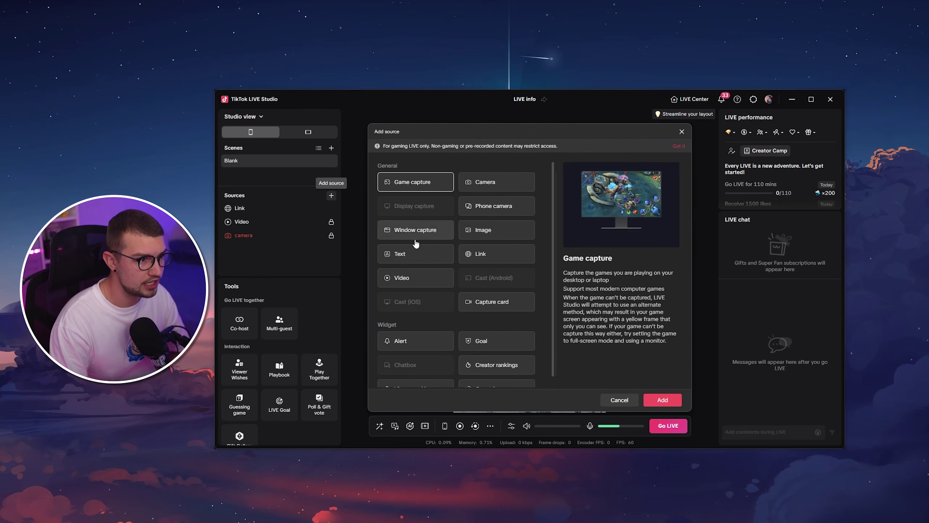
left_click(482, 256)
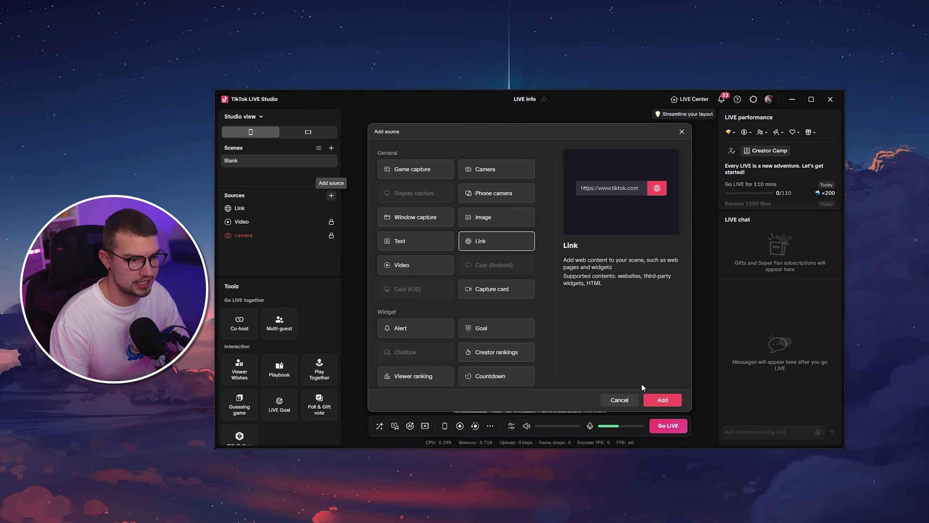
left_click(663, 400)
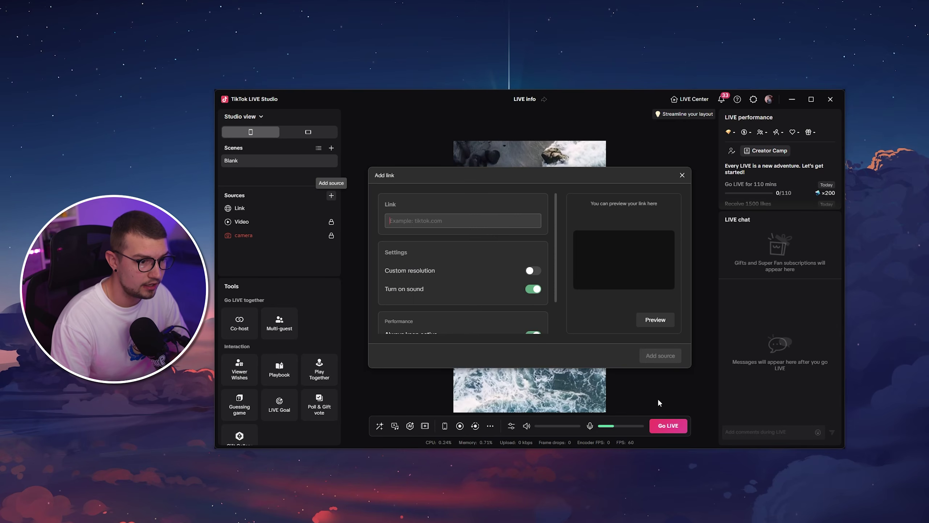
key("ctrl+v")
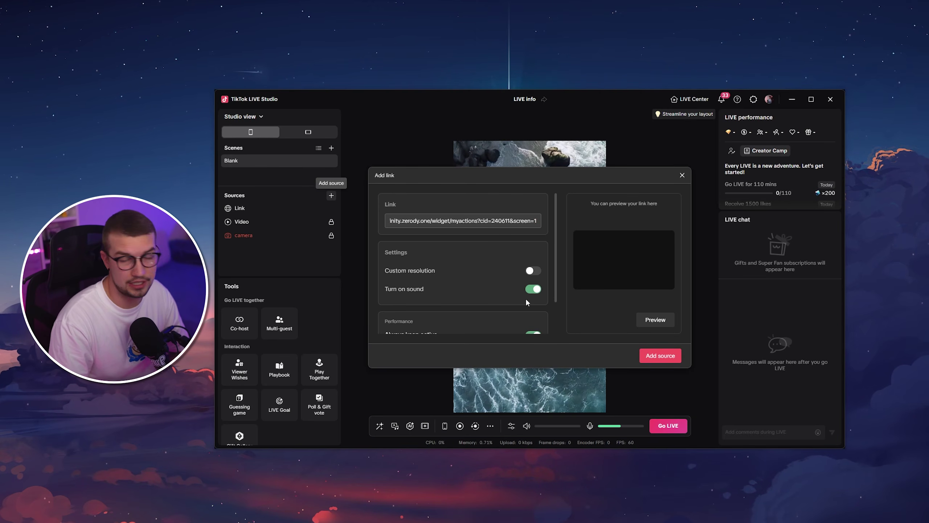
scroll(498, 291, "down", 2)
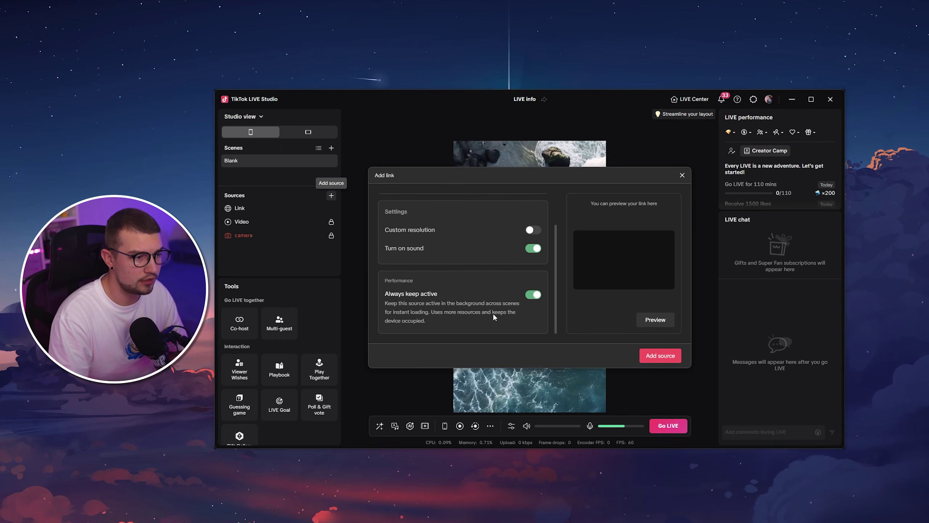
left_click(658, 357)
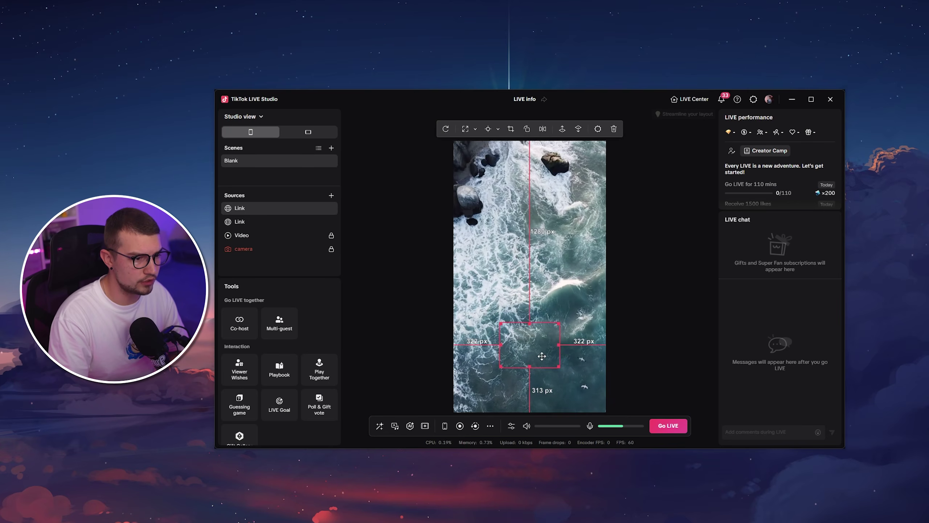
left_click_drag(534, 348, 531, 350)
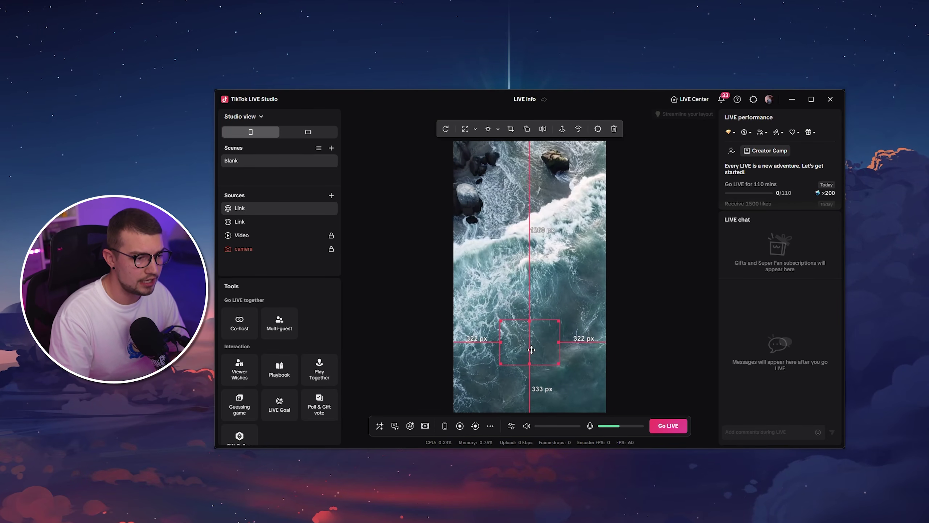
left_click(411, 315)
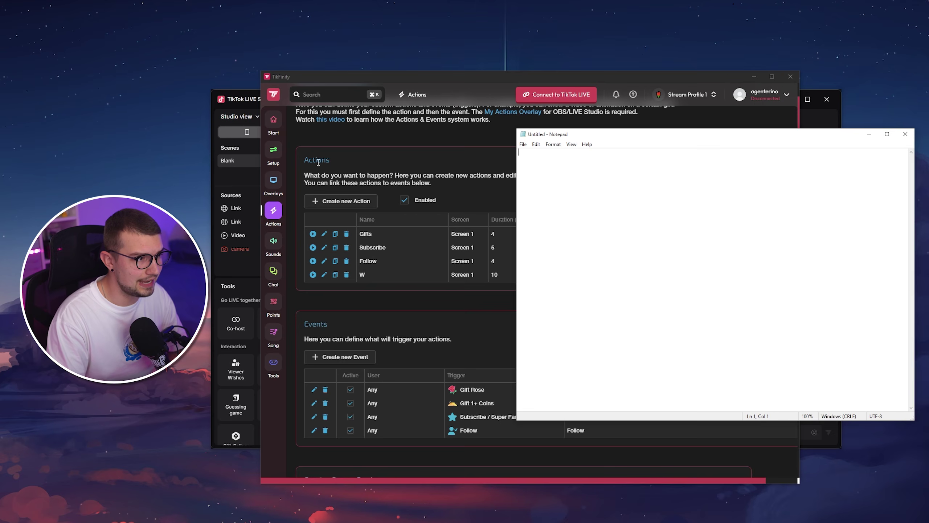
Test-run the W action in TikFinity and bring the empty Notepad window into focus to receive the keystrokes
left_click(313, 274)
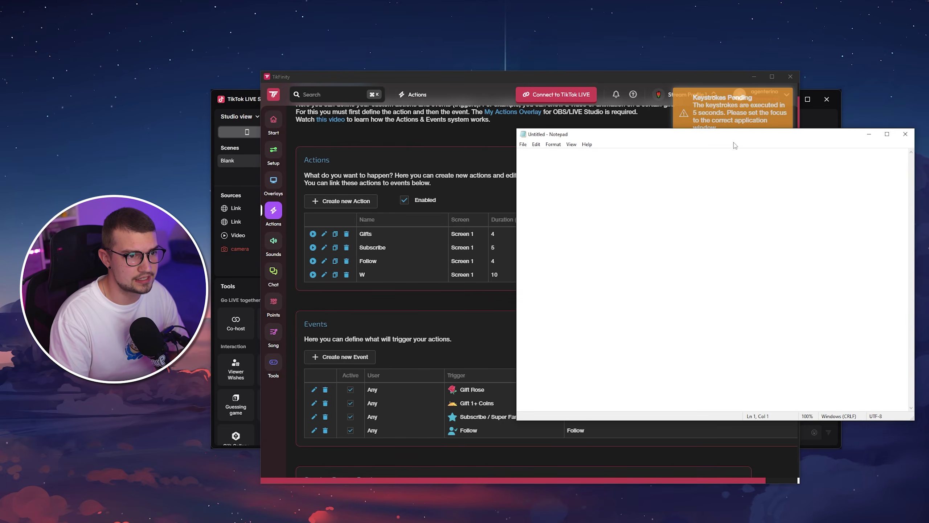
left_click_drag(736, 134, 741, 157)
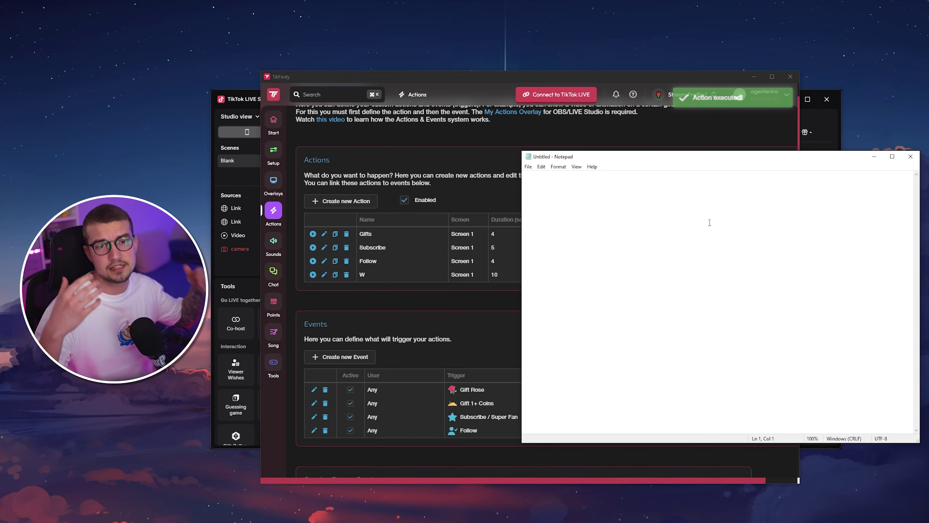